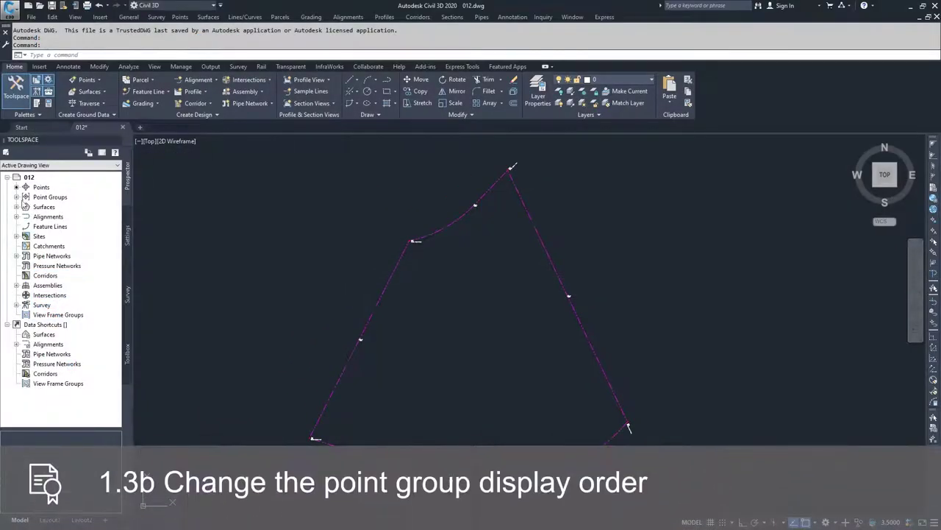
Open the _All Points point group's properties and show its point label style options.
{"action": "left_click", "coordinate": [16, 198]}
{"action": "left_click", "coordinate": [58, 218]}
{"action": "right_click", "coordinate": [61, 218]}
{"action": "left_click", "coordinate": [94, 225]}
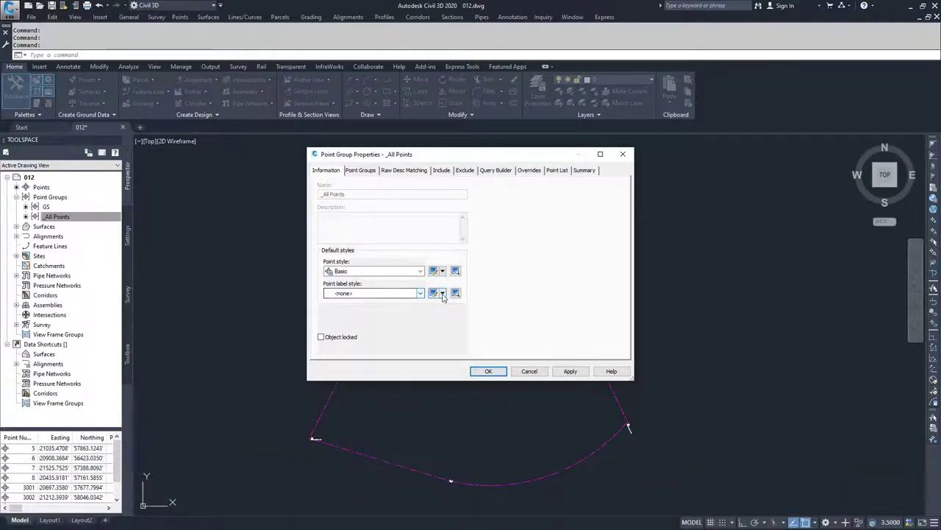
{"action": "left_click", "coordinate": [442, 292]}
Create a new point label style named 'Display Order Change' and go to its Layout settings.
{"action": "left_click", "coordinate": [471, 308]}
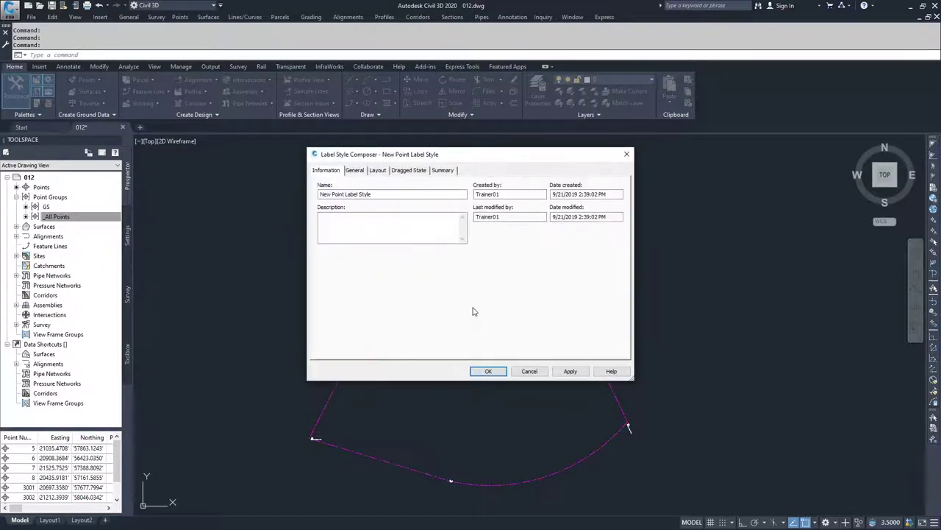
{"action": "left_click_drag", "start_coordinate": [375, 194], "coordinate": [313, 200]}
{"action": "type", "text": "Display Order Change"}
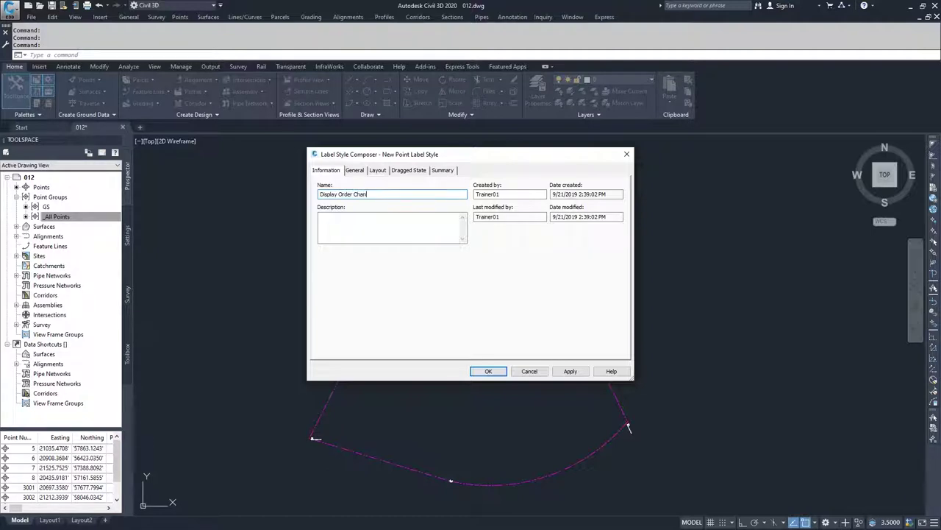
{"action": "left_click", "coordinate": [377, 171]}
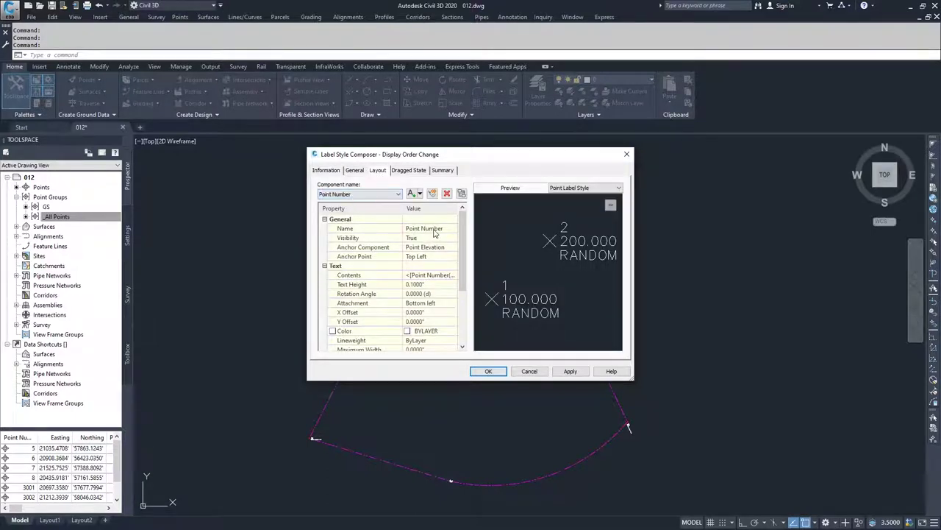
Change the Point Number component's contents to DISPLAY ORDER CHANGE and set its text height to 1.
{"action": "left_click", "coordinate": [441, 275]}
{"action": "left_click", "coordinate": [454, 275]}
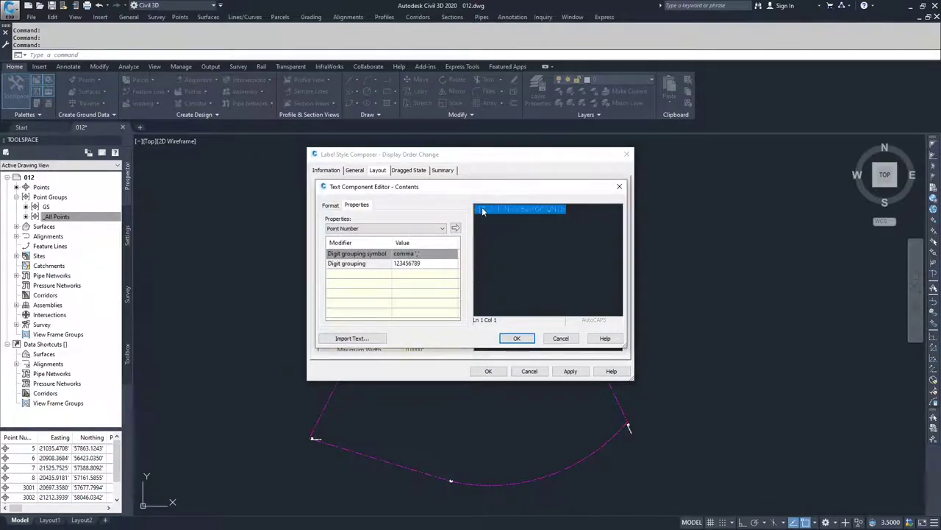
{"action": "key", "text": "Delete"}
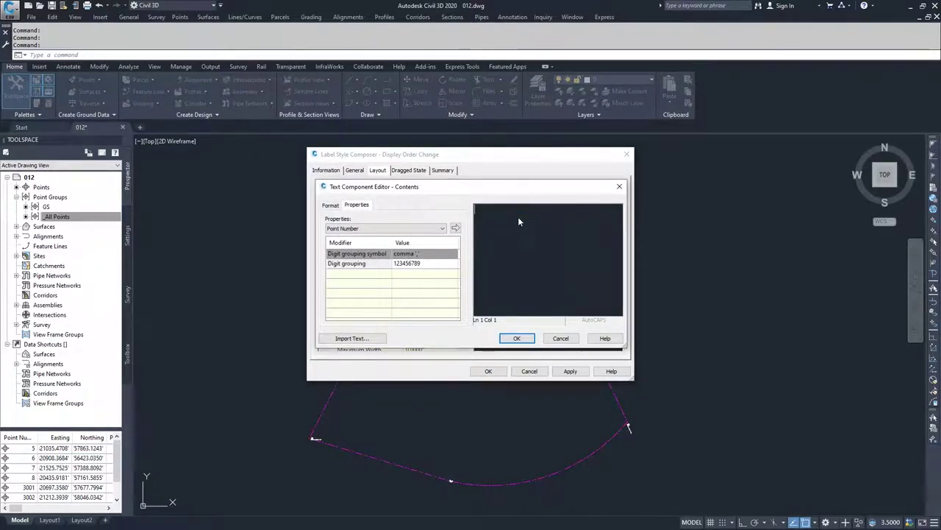
{"action": "type", "text": "PT#"}
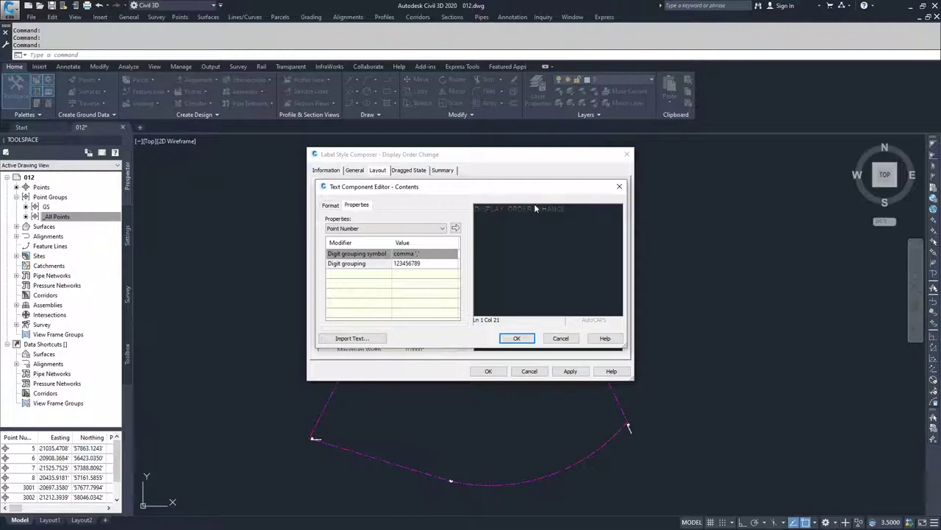
{"action": "left_click", "coordinate": [525, 336]}
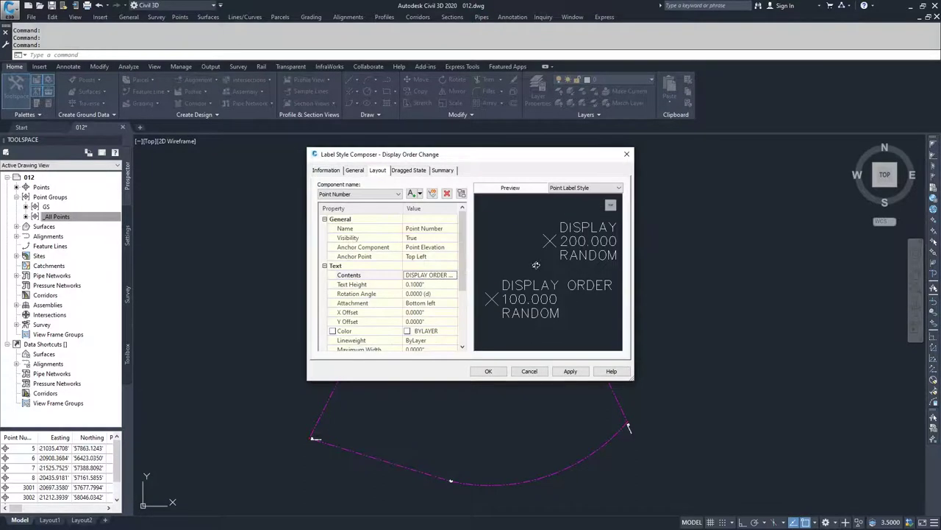
{"action": "left_click", "coordinate": [425, 285]}
{"action": "type", "text": "1"}
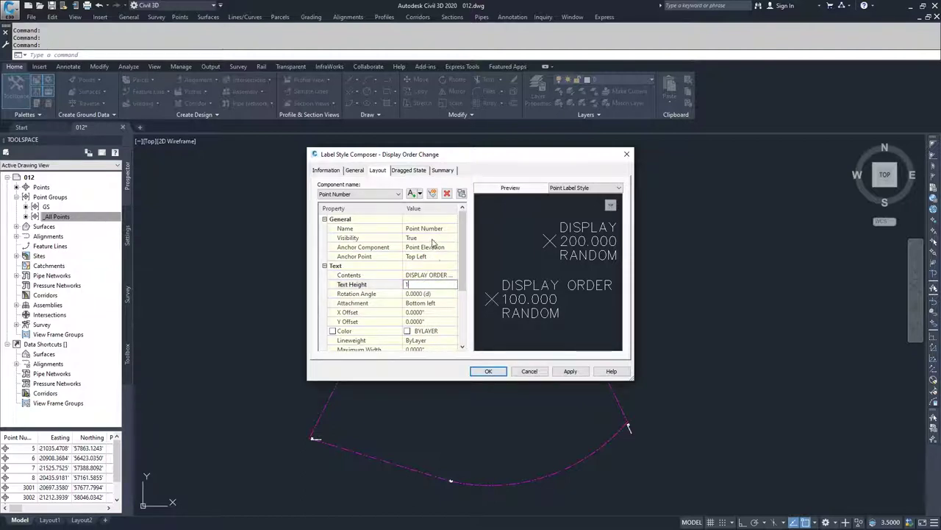
Set the Point Elevation component's visibility to False.
{"action": "left_click", "coordinate": [393, 194]}
{"action": "left_click", "coordinate": [355, 213]}
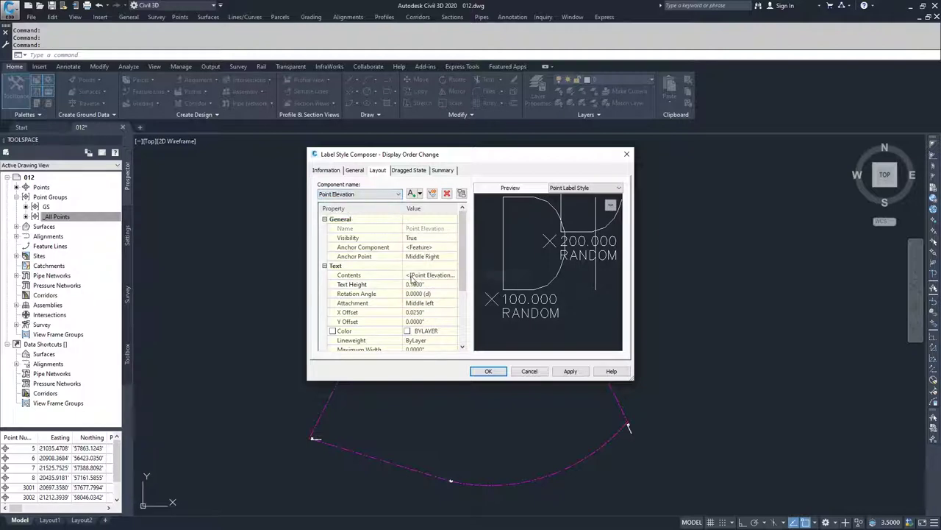
{"action": "left_click", "coordinate": [423, 239]}
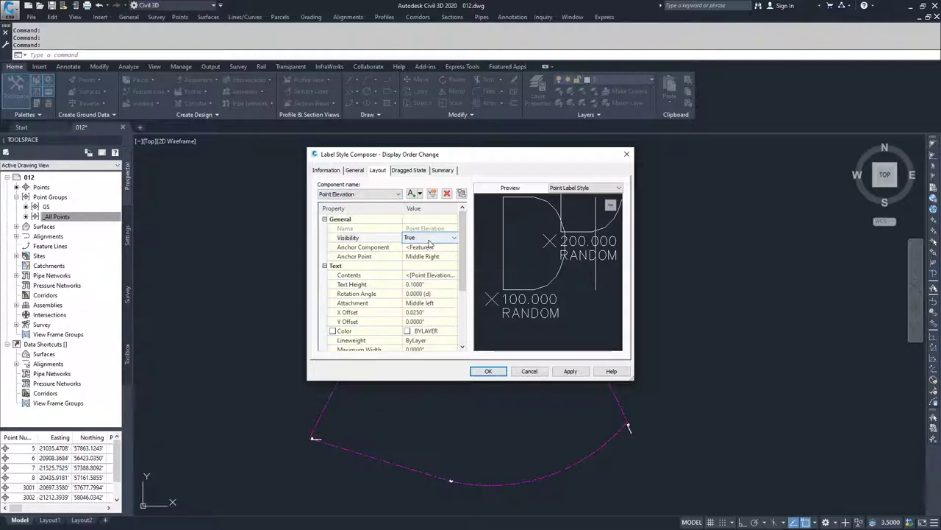
{"action": "left_click", "coordinate": [452, 237]}
{"action": "left_click", "coordinate": [415, 256]}
Set the Point Description component's visibility to False.
{"action": "left_click", "coordinate": [381, 194]}
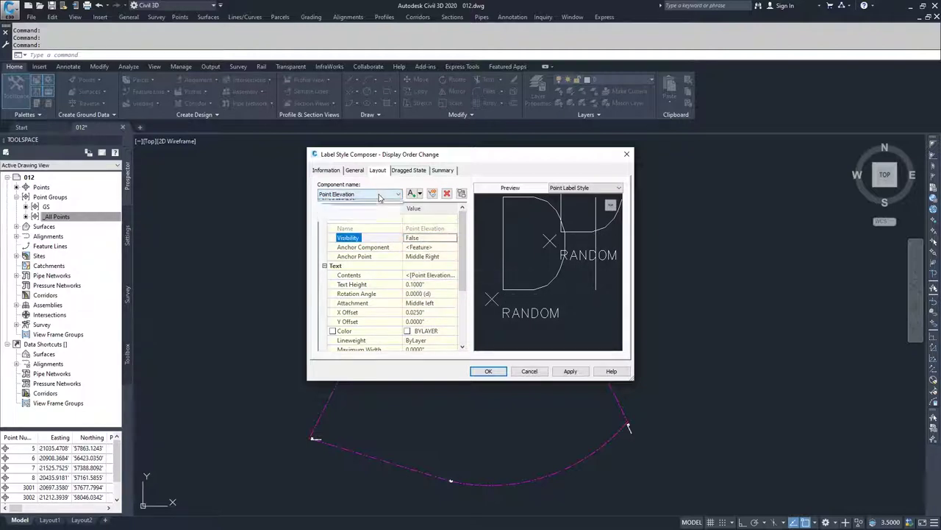
{"action": "left_click", "coordinate": [353, 221]}
{"action": "left_click", "coordinate": [423, 240]}
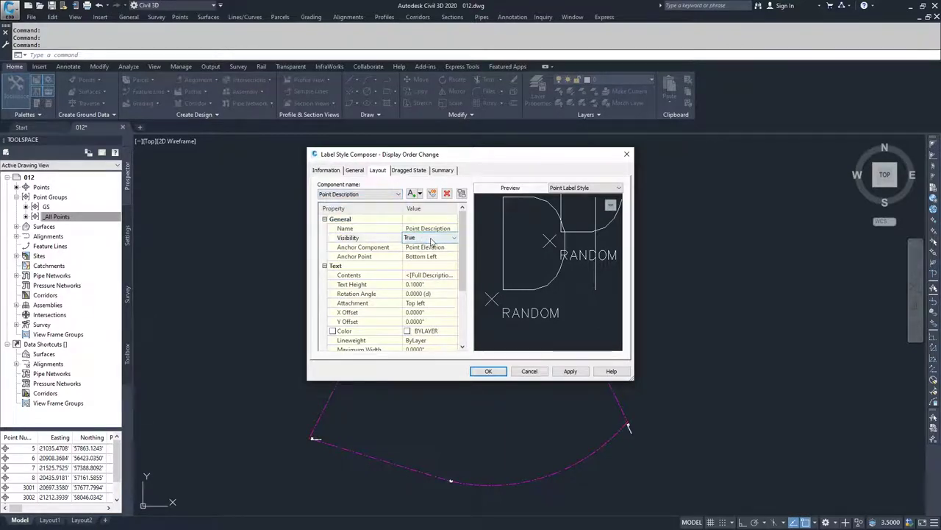
{"action": "left_click", "coordinate": [452, 238]}
{"action": "left_click", "coordinate": [417, 256]}
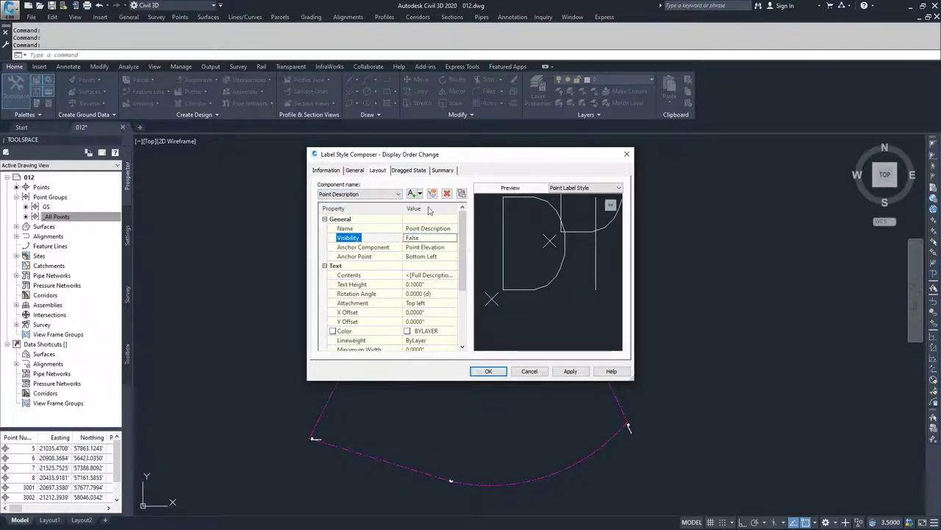
Reselect the Point Number component, then apply and save the Display Order Change style.
{"action": "left_click", "coordinate": [381, 194]}
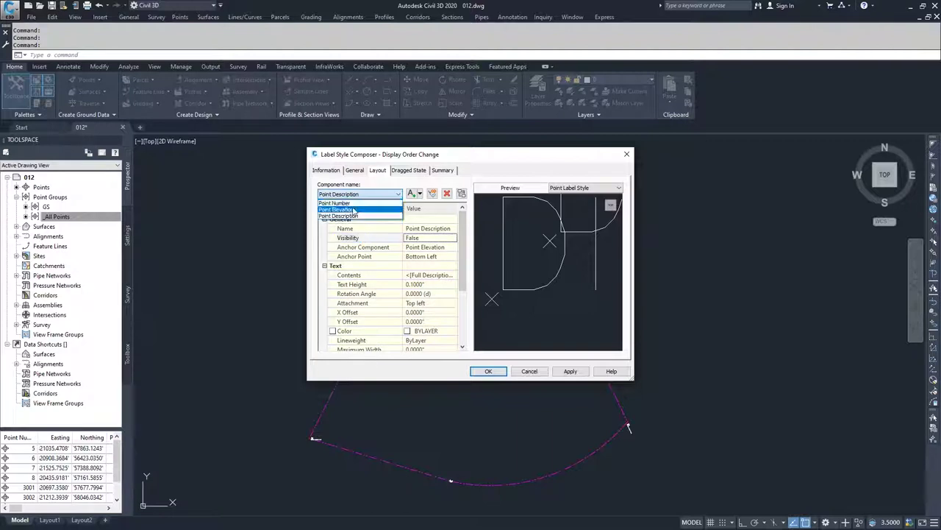
{"action": "left_click", "coordinate": [354, 204]}
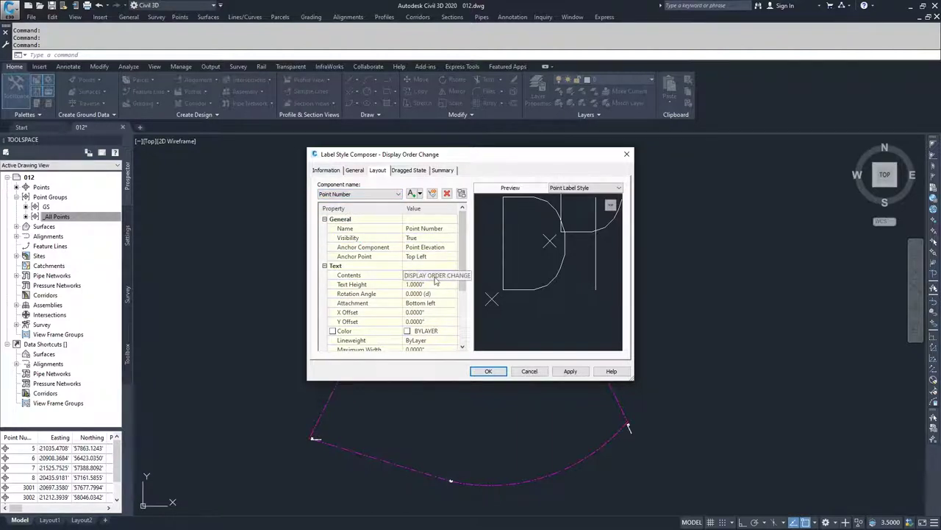
{"action": "left_click", "coordinate": [570, 371]}
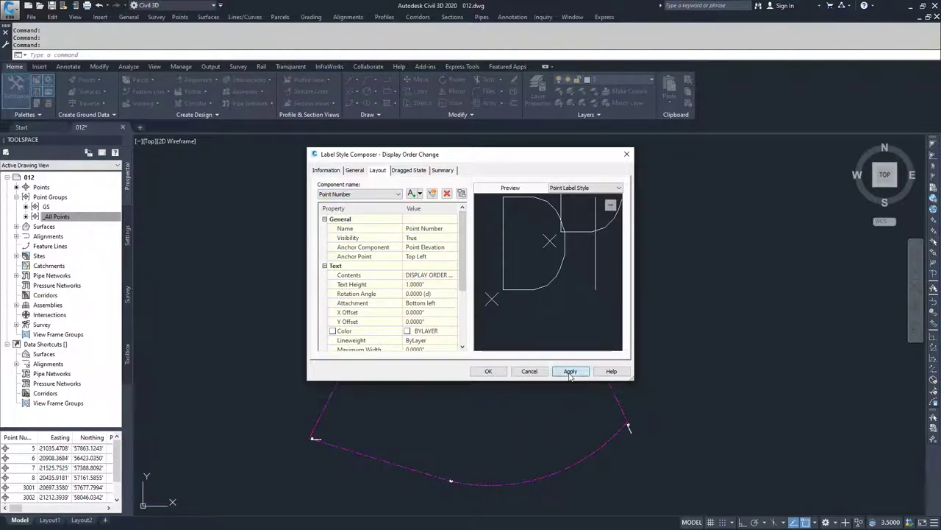
{"action": "left_click", "coordinate": [489, 371]}
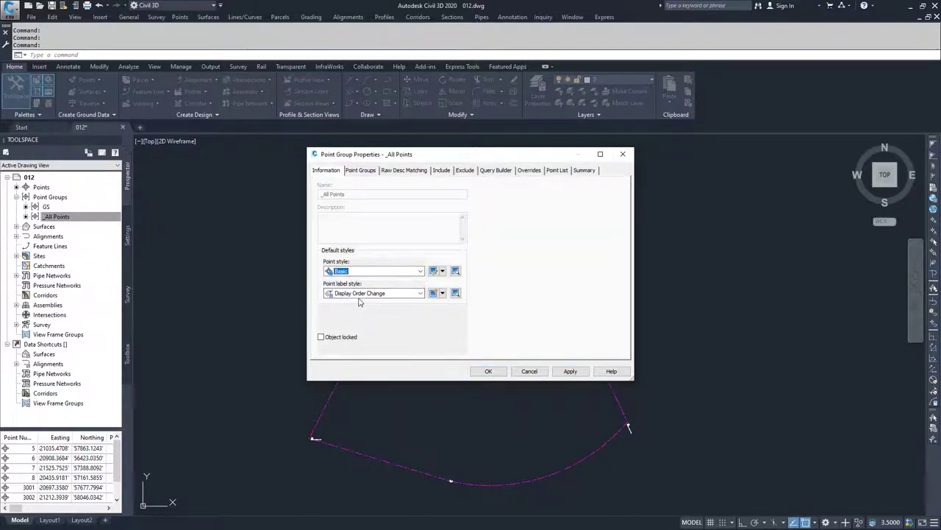
Apply the Display Order Change label style to _All Points and close the group properties.
{"action": "left_click", "coordinate": [570, 371]}
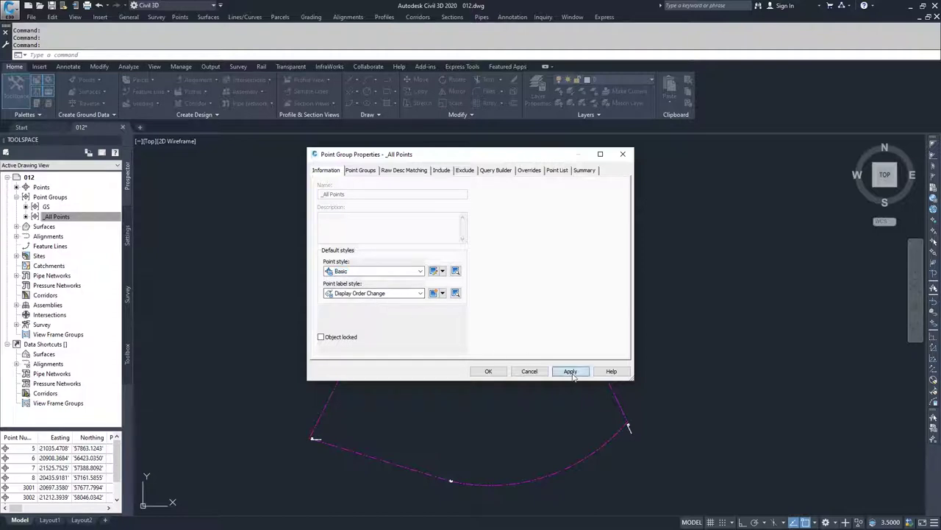
{"action": "left_click", "coordinate": [493, 371]}
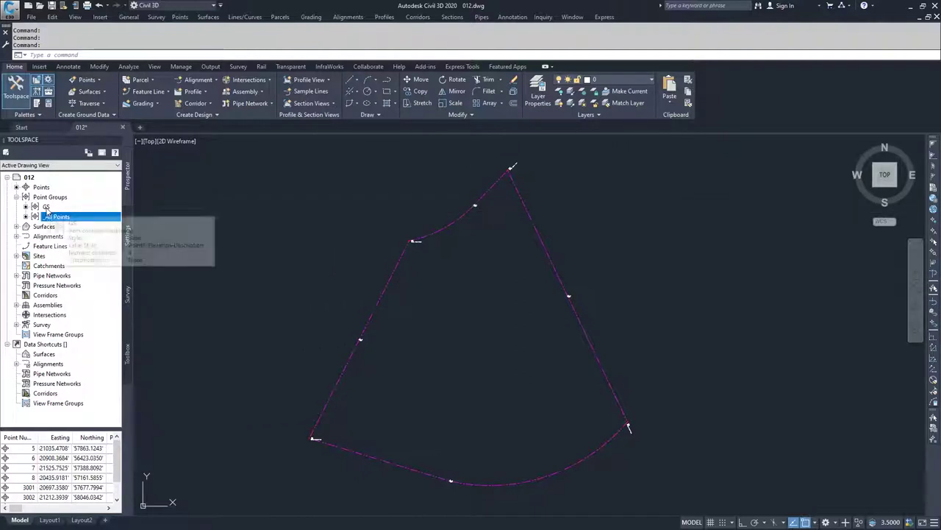
Recentre the drawing on point 5 and list the GS and _All Points point groups.
{"action": "scroll", "coordinate": [475, 204], "scroll_direction": "up", "scroll_amount": 5}
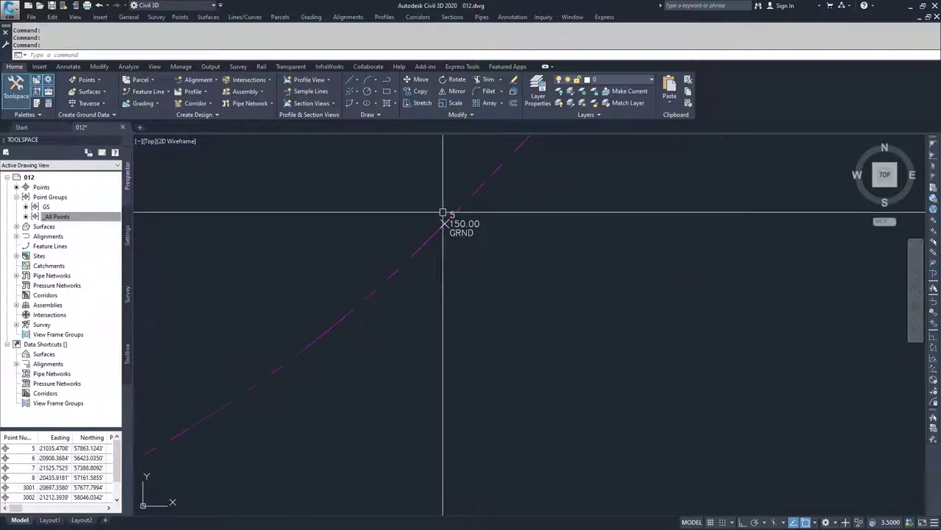
{"action": "middle_click_drag", "start_coordinate": [444, 202], "coordinate": [433, 287]}
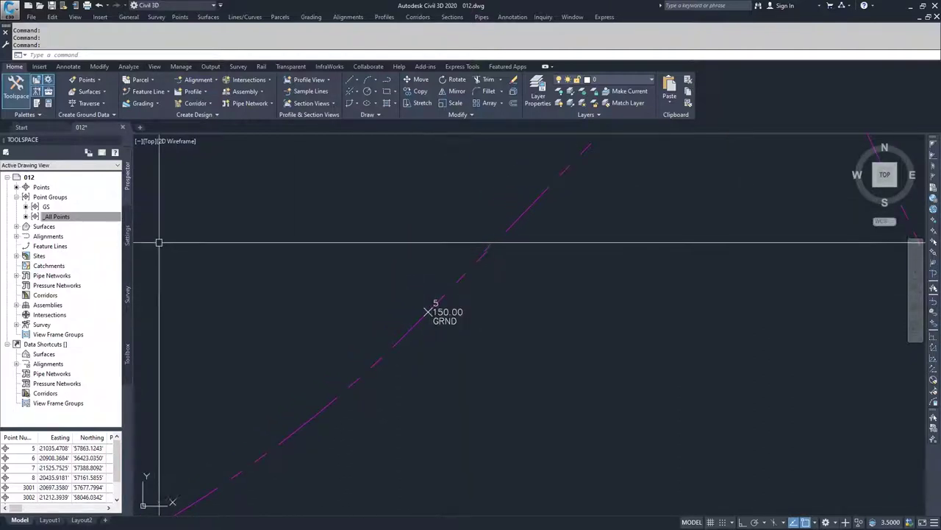
{"action": "left_click", "coordinate": [82, 217]}
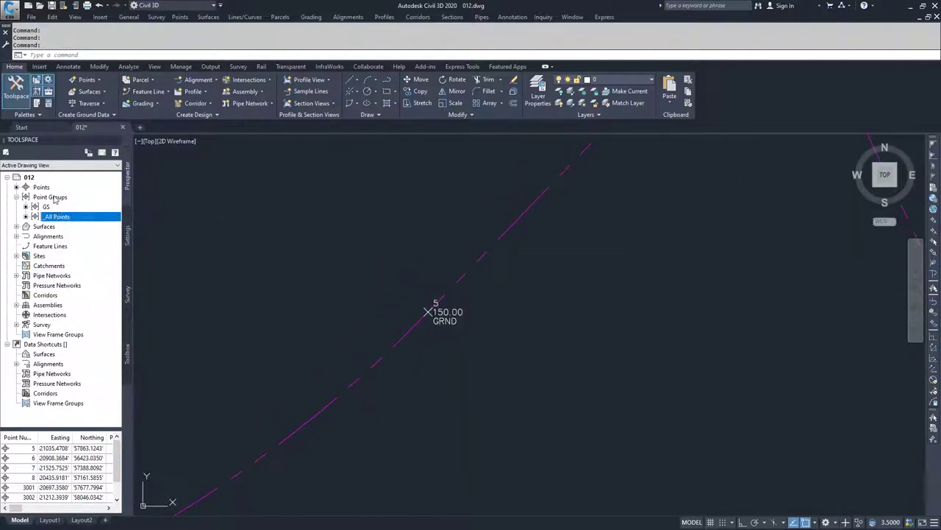
{"action": "left_click", "coordinate": [57, 198]}
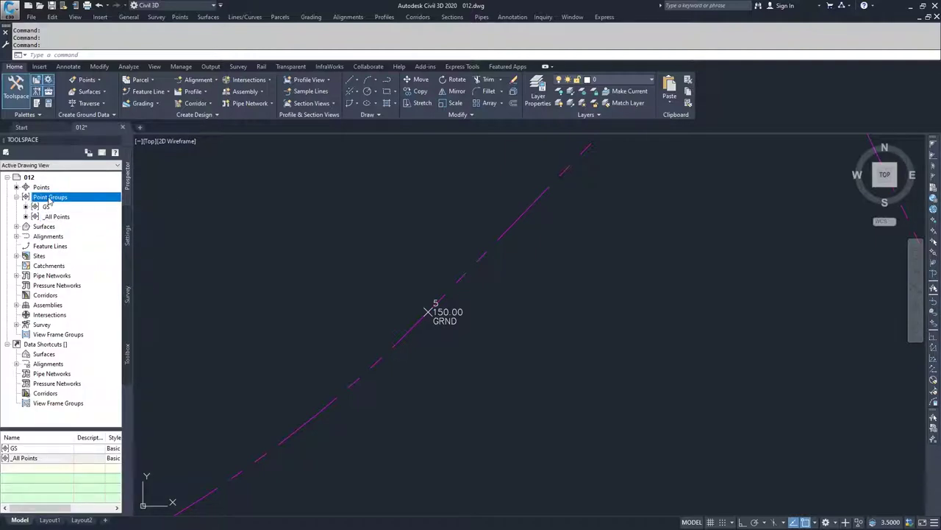
In the Point Groups display order settings, move GS below _All Points.
{"action": "right_click", "coordinate": [50, 200]}
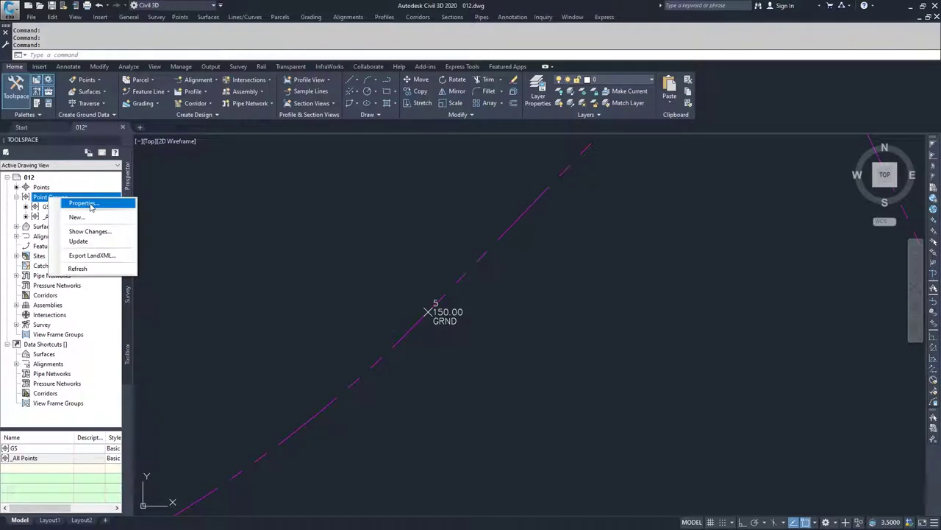
{"action": "left_click", "coordinate": [83, 203]}
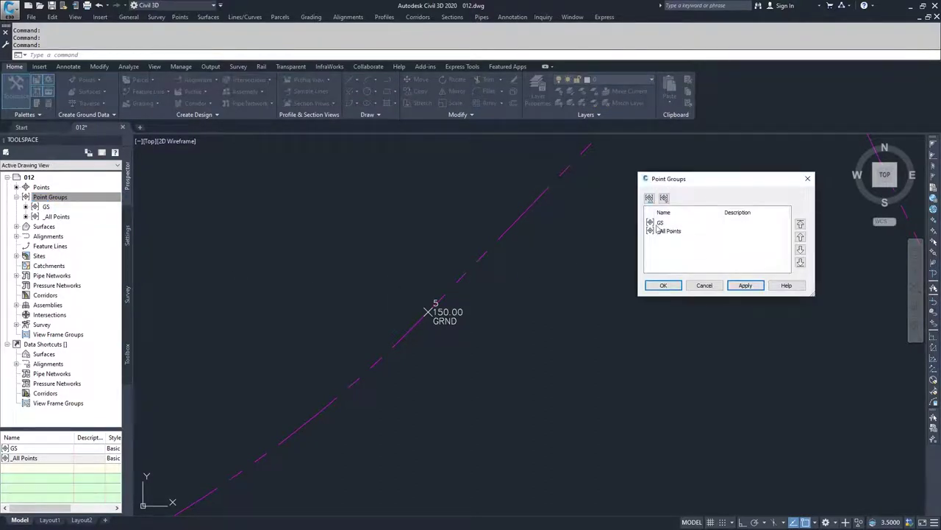
{"action": "left_click", "coordinate": [674, 223]}
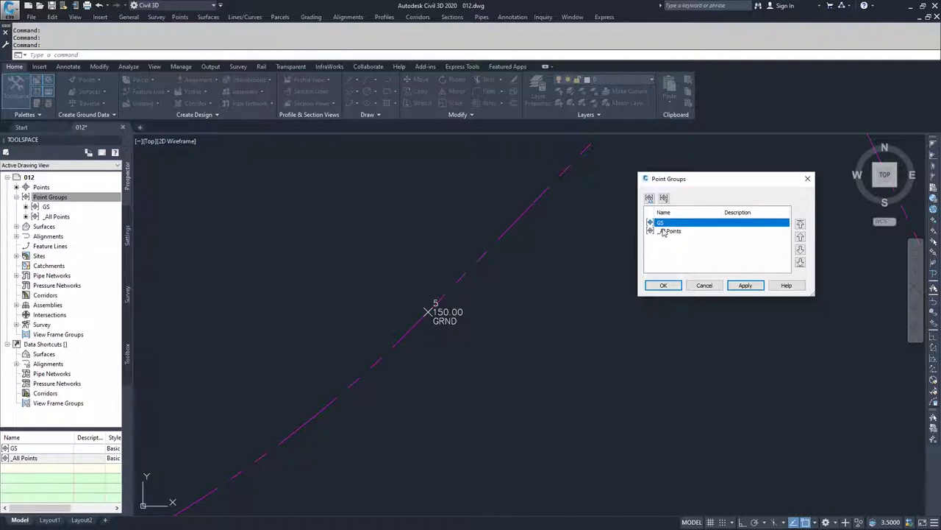
{"action": "left_click", "coordinate": [801, 249]}
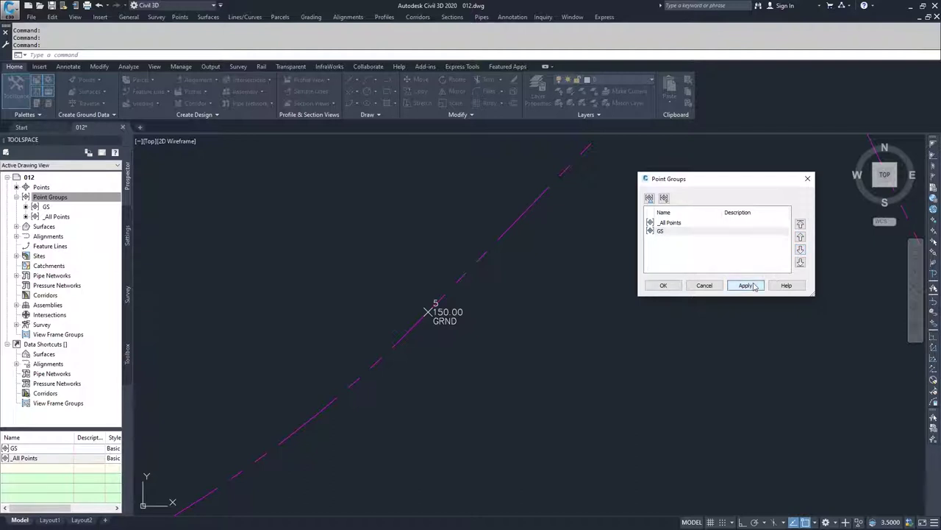
Apply the new group order and zoom out to view the full DISPLAY ORDER CHANGE label.
{"action": "left_click", "coordinate": [663, 286]}
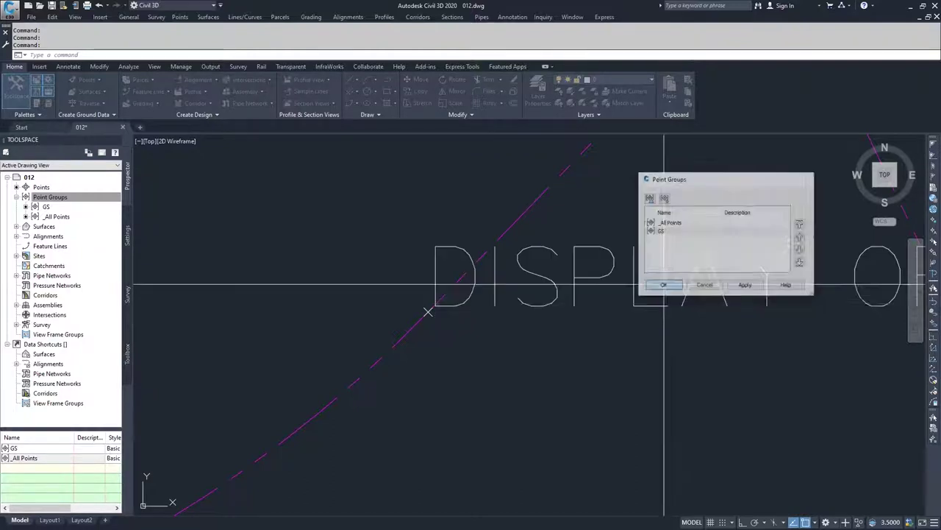
{"action": "scroll", "coordinate": [636, 327], "scroll_direction": "down", "scroll_amount": 4}
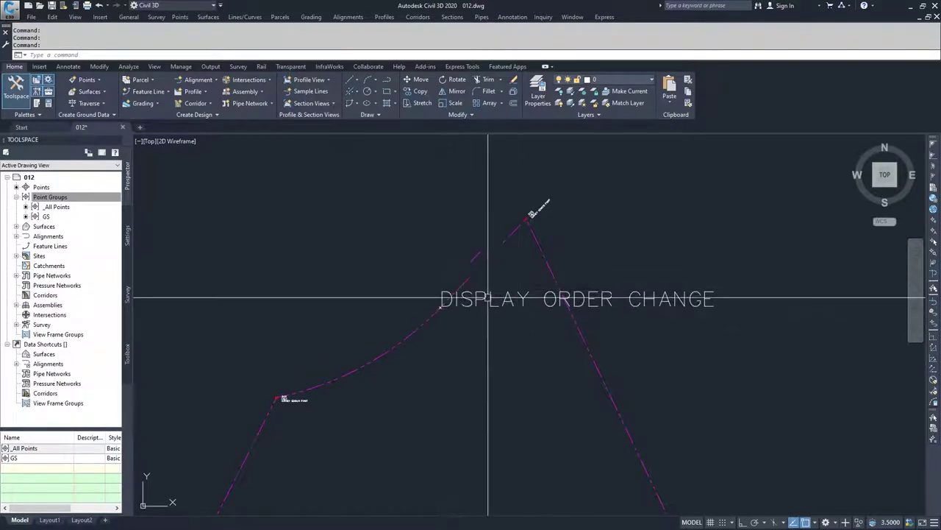
Move GS back above _All Points in the Point Groups order, then apply and close.
{"action": "left_click", "coordinate": [39, 197]}
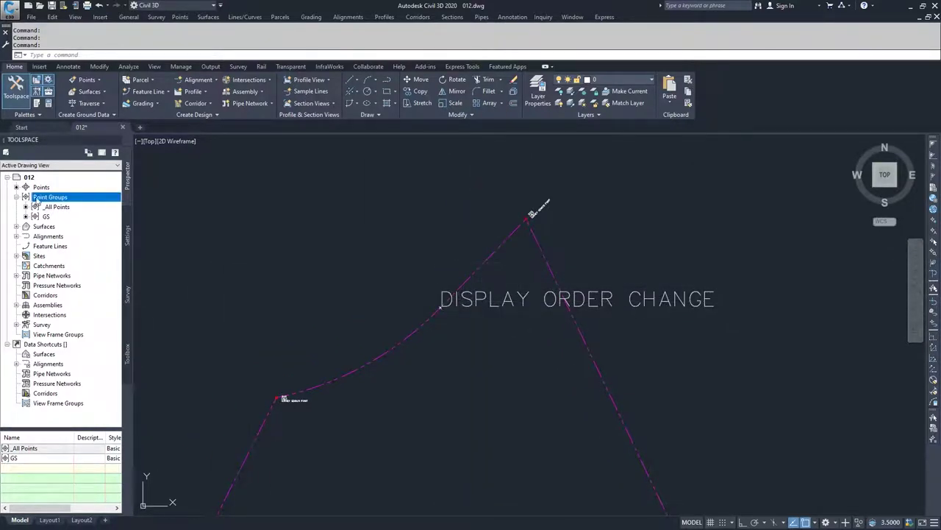
{"action": "right_click", "coordinate": [58, 199]}
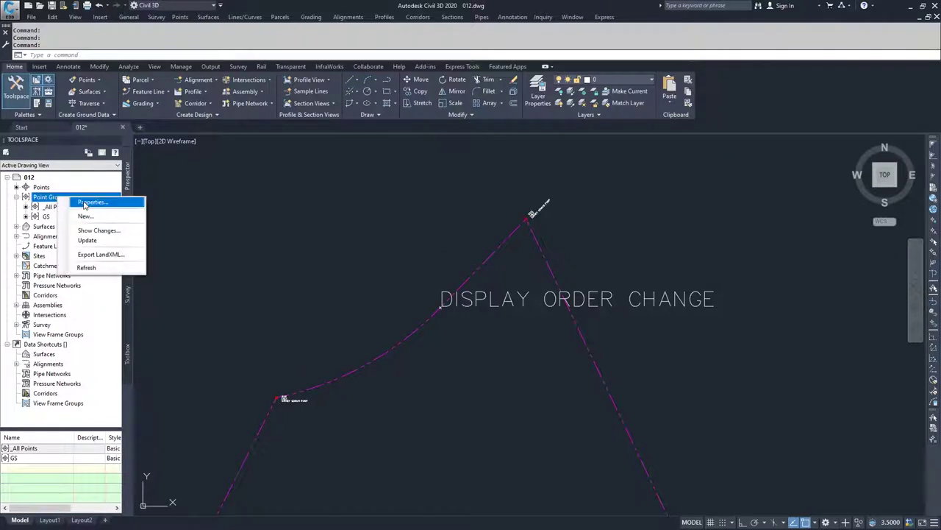
{"action": "left_click", "coordinate": [84, 202]}
{"action": "left_click", "coordinate": [659, 231]}
{"action": "left_click", "coordinate": [801, 238]}
{"action": "left_click", "coordinate": [745, 286]}
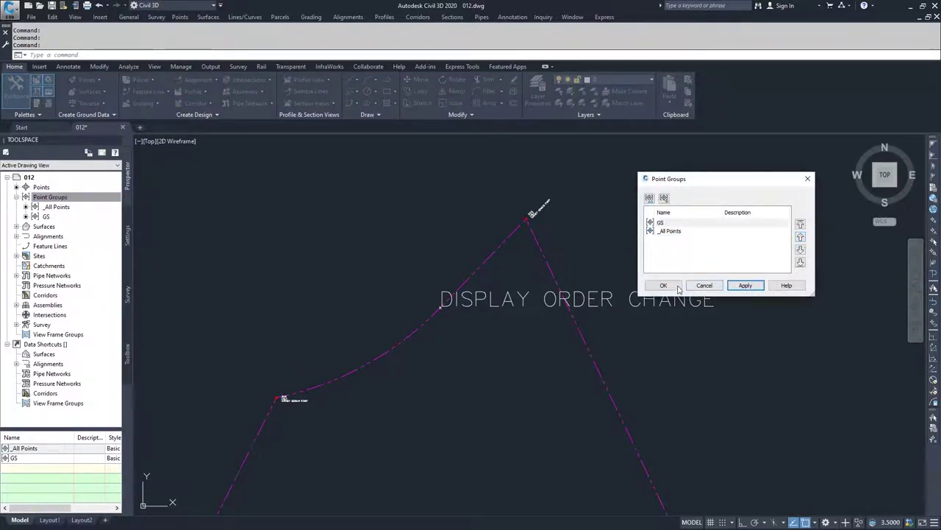
{"action": "left_click", "coordinate": [663, 285]}
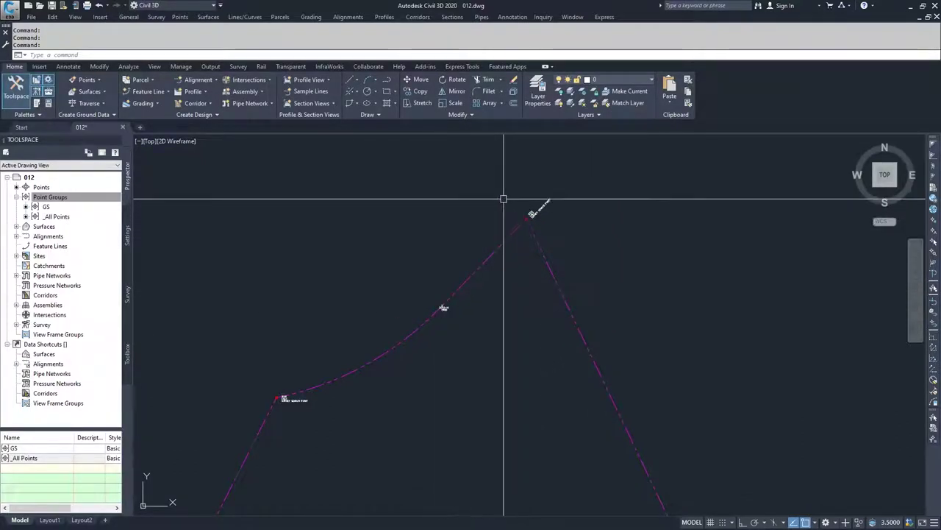
Zoom in on point 3002 and reopen _All Points properties, moving the dialog aside.
{"action": "scroll", "coordinate": [530, 220], "scroll_direction": "up", "scroll_amount": 5}
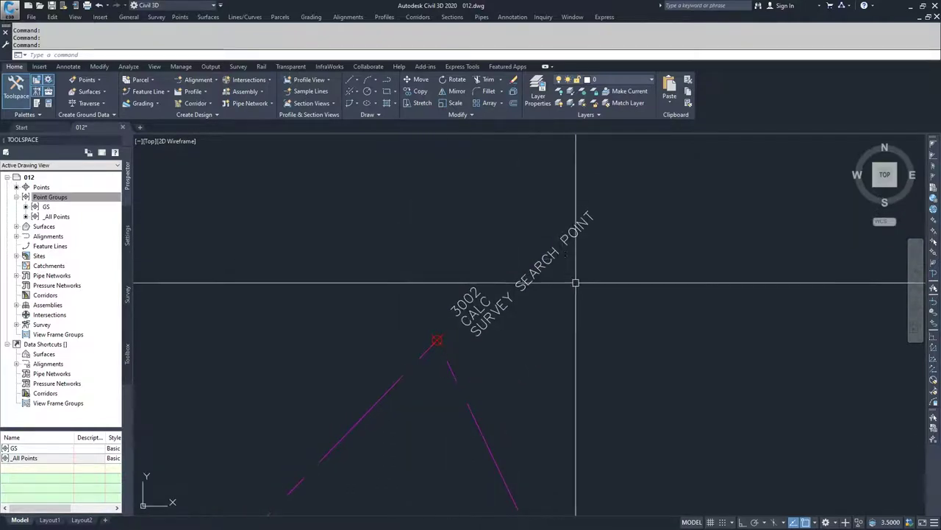
{"action": "left_click", "coordinate": [55, 218]}
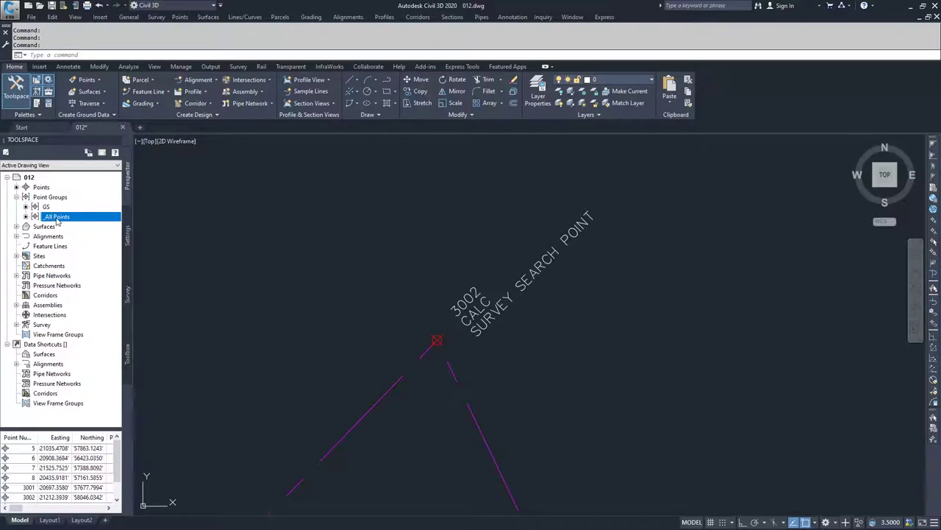
{"action": "right_click", "coordinate": [59, 218]}
{"action": "left_click", "coordinate": [139, 220]}
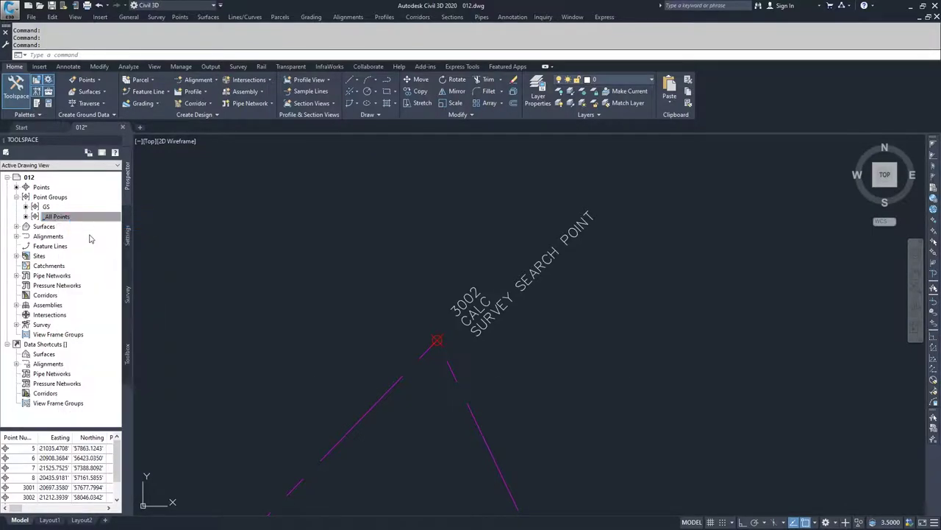
{"action": "left_click_drag", "start_coordinate": [498, 158], "coordinate": [803, 211]}
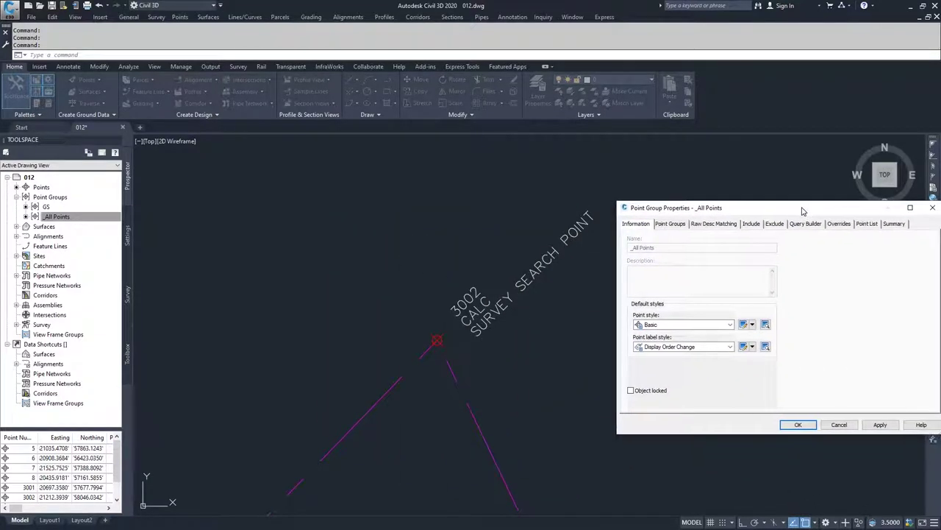
Override the _All Points label style with Display Order Change so point 3002 shows large labels.
{"action": "left_click", "coordinate": [839, 223]}
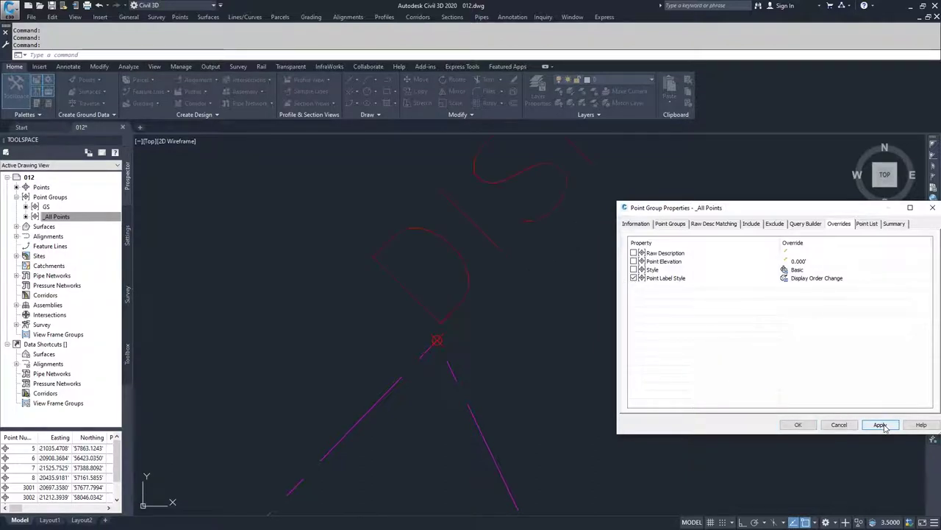
{"action": "left_click", "coordinate": [800, 424]}
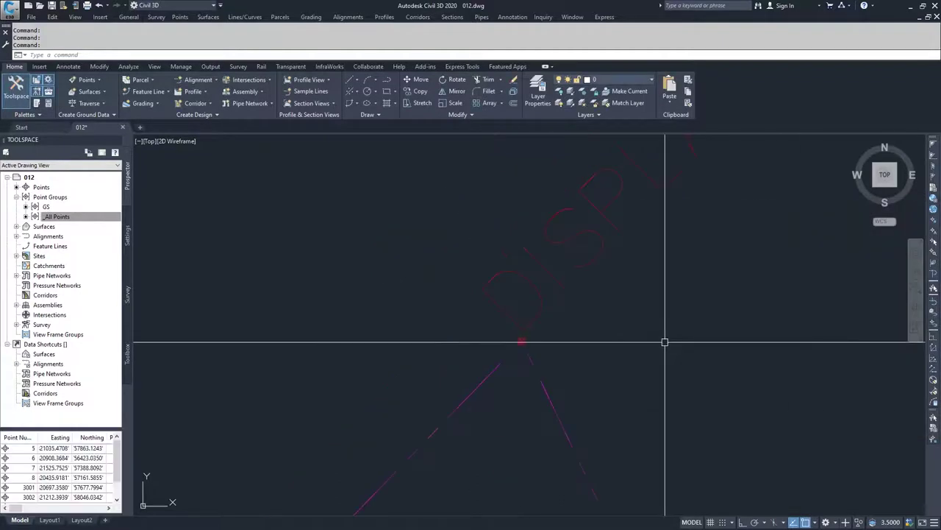
{"action": "mouse_move", "coordinate": [658, 341]}
{"action": "middle_mouse_down"}
{"action": "mouse_move", "coordinate": [680, 324]}
{"action": "mouse_move", "coordinate": [606, 363]}
{"action": "middle_mouse_up"}
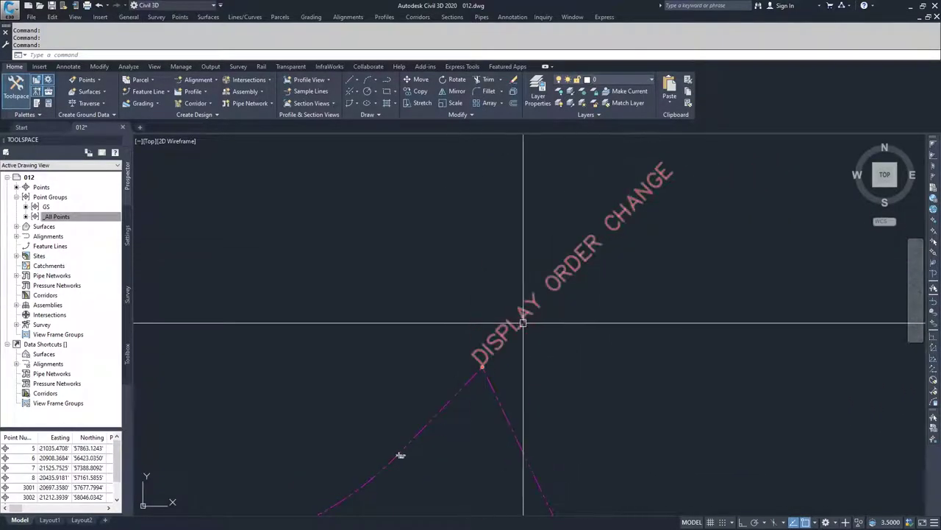
{"action": "mouse_move", "coordinate": [587, 235]}
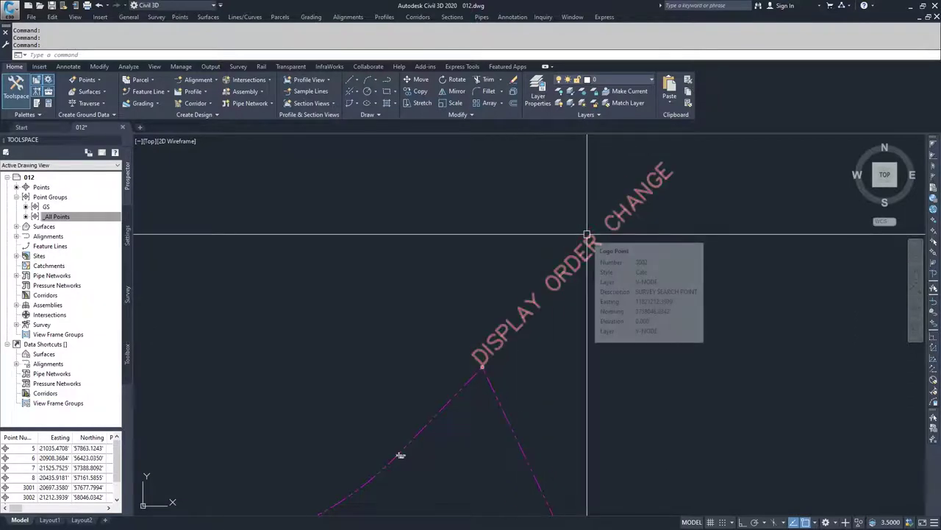
{"action": "mouse_move", "coordinate": [460, 368]}
{"action": "middle_mouse_down"}
{"action": "mouse_move", "coordinate": [542, 280]}
{"action": "mouse_move", "coordinate": [544, 260]}
{"action": "middle_mouse_up"}
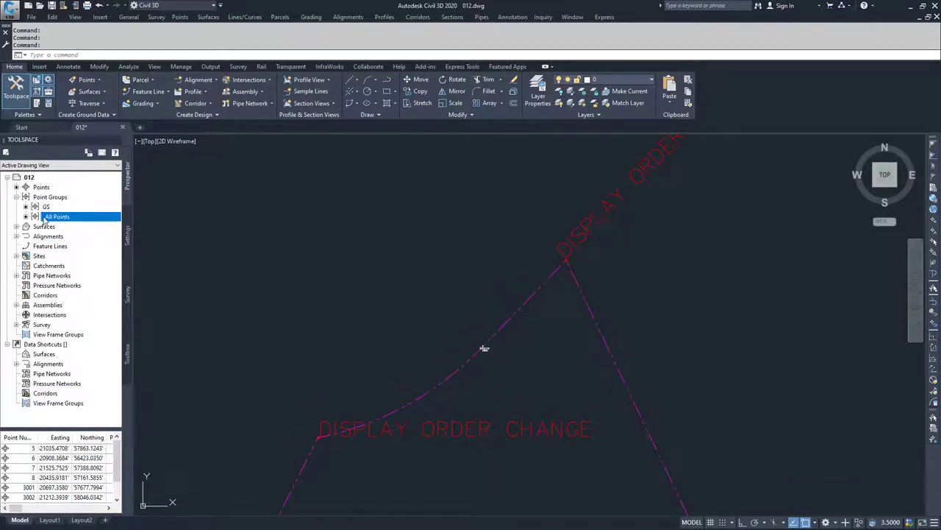
{"action": "scroll", "coordinate": [470, 363], "scroll_direction": "up", "scroll_amount": 8}
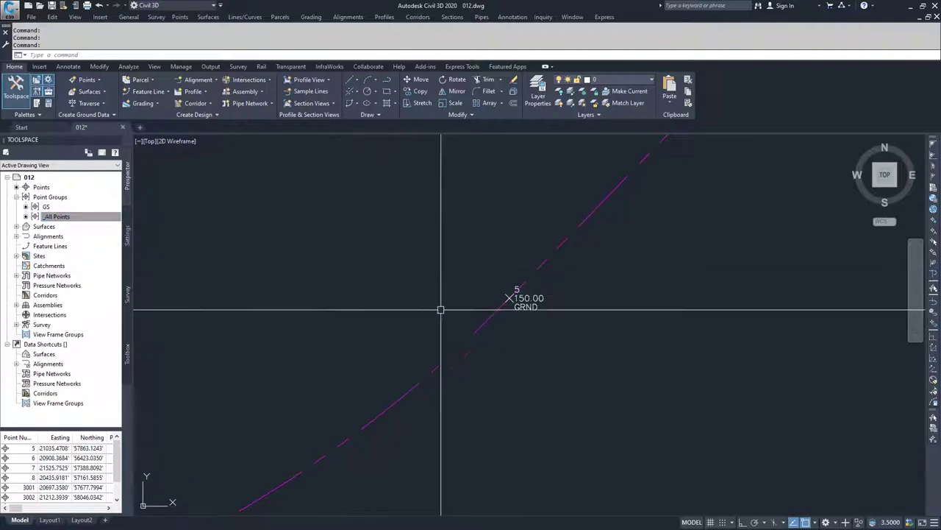
{"action": "scroll", "coordinate": [434, 309], "scroll_direction": "down", "scroll_amount": 3}
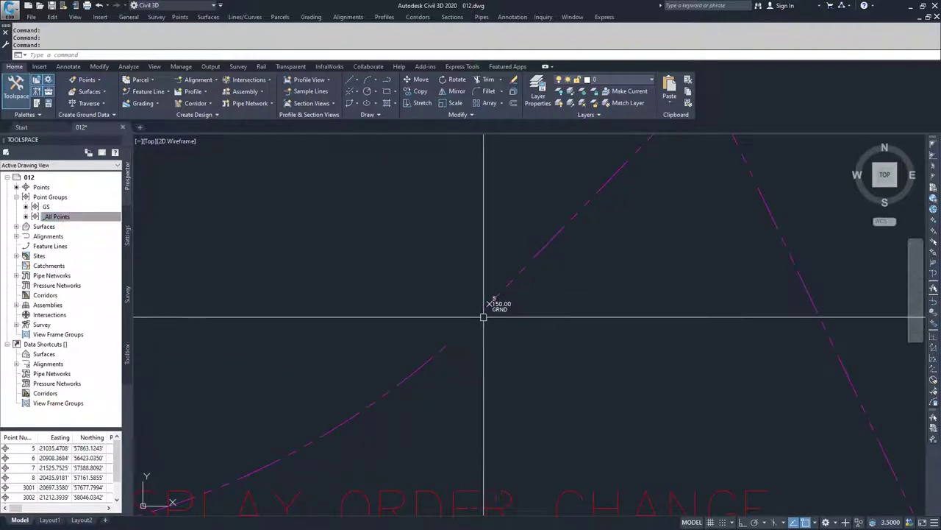